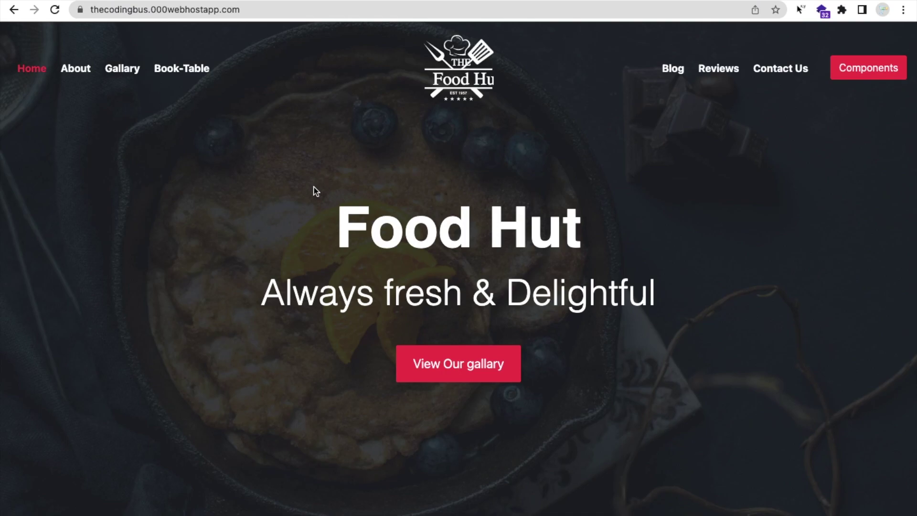
# - Scroll through the Food Hut restaurant page, then reload it from the address bar
pyautogui.scroll(-2, 454, 251)
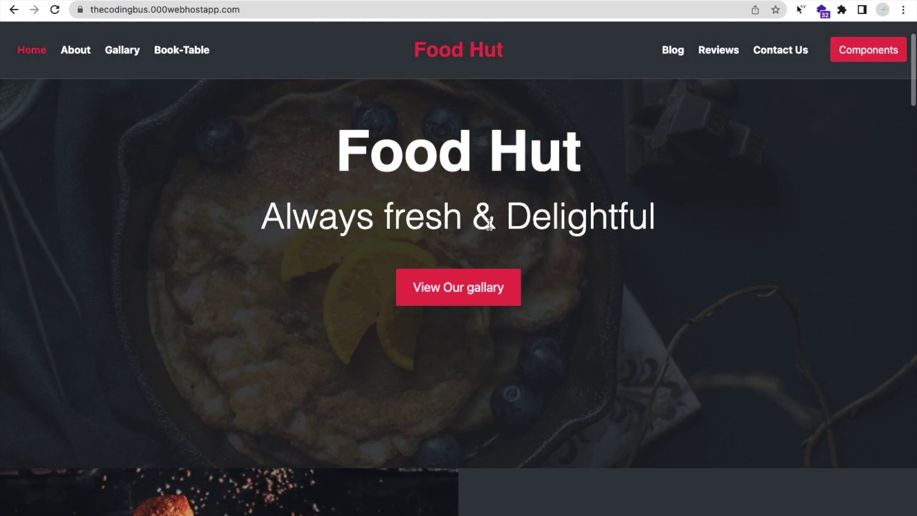
pyautogui.scroll(-3, 519, 227)
pyautogui.scroll(-3, 521, 233)
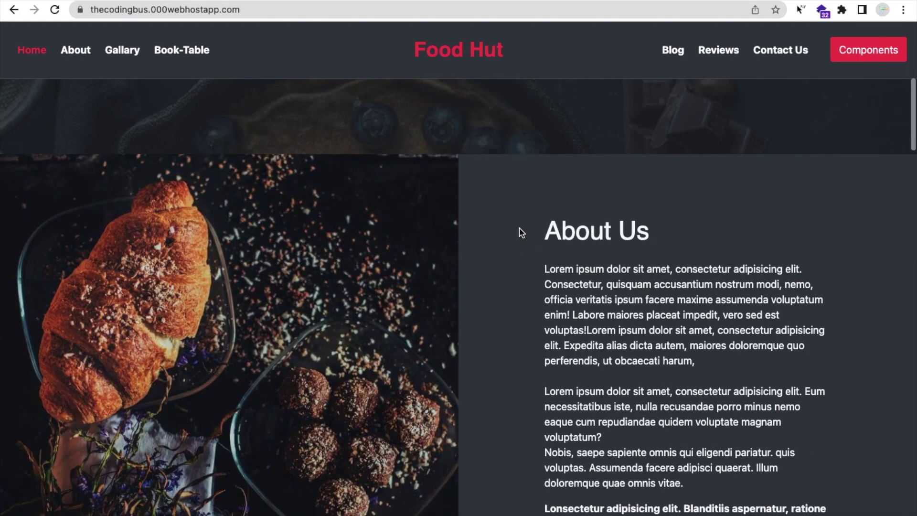
pyautogui.scroll(8, 447, 215)
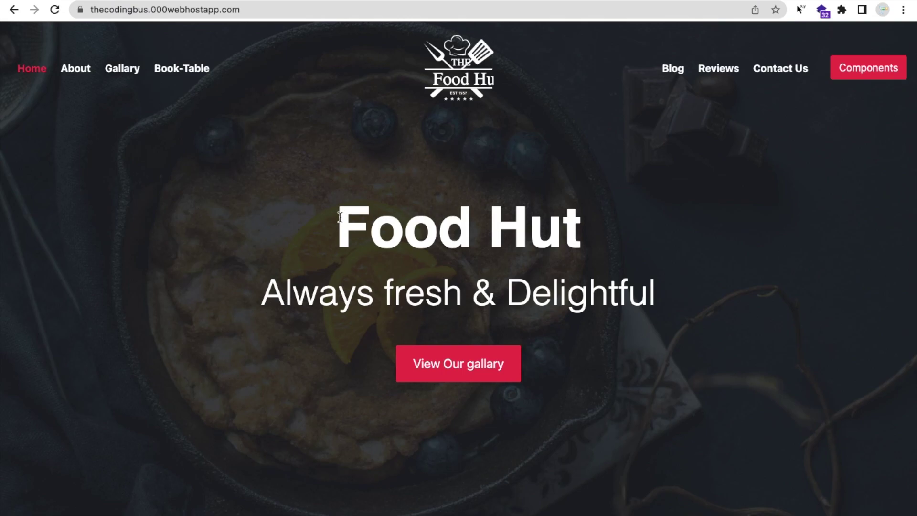
pyautogui.scroll(-3, 339, 219)
pyautogui.click(236, 5)
pyautogui.press('Return')
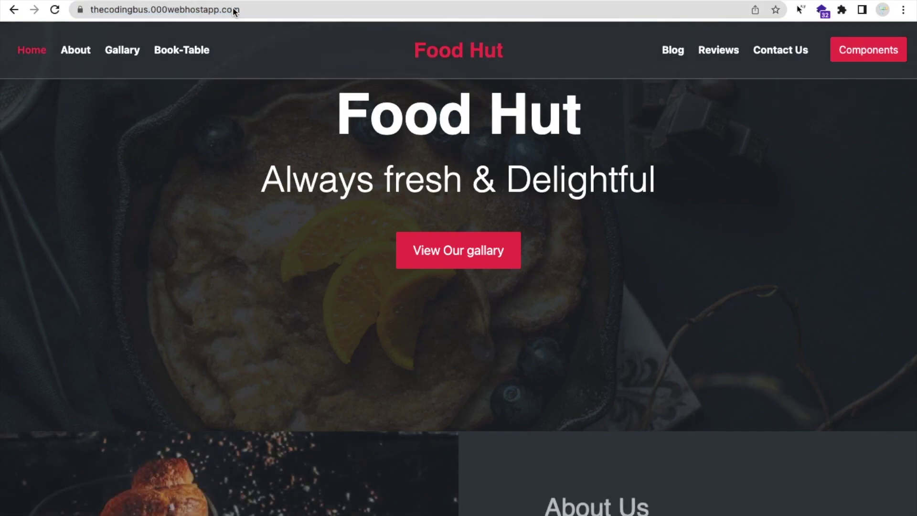
# - Run document.designMode="on" in the DevTools Console, then close the developer tools
pyautogui.rightClick(322, 154)
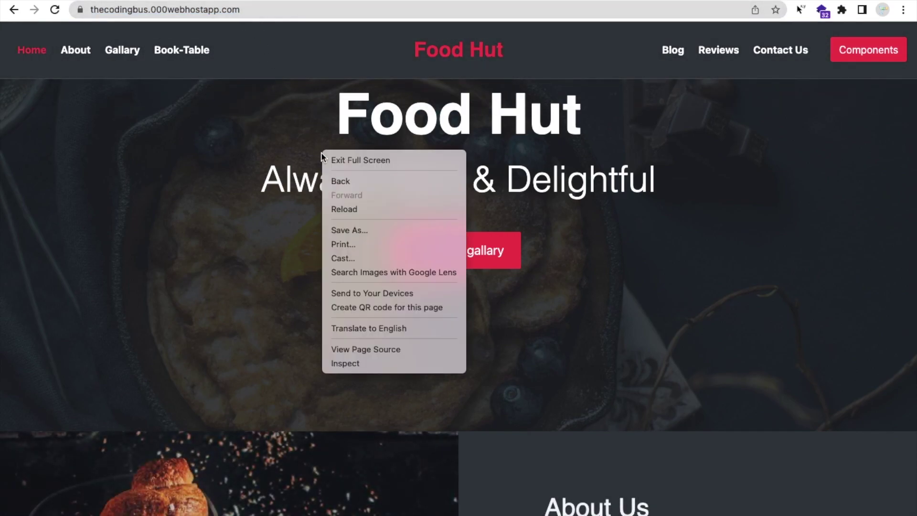
pyautogui.click(362, 371)
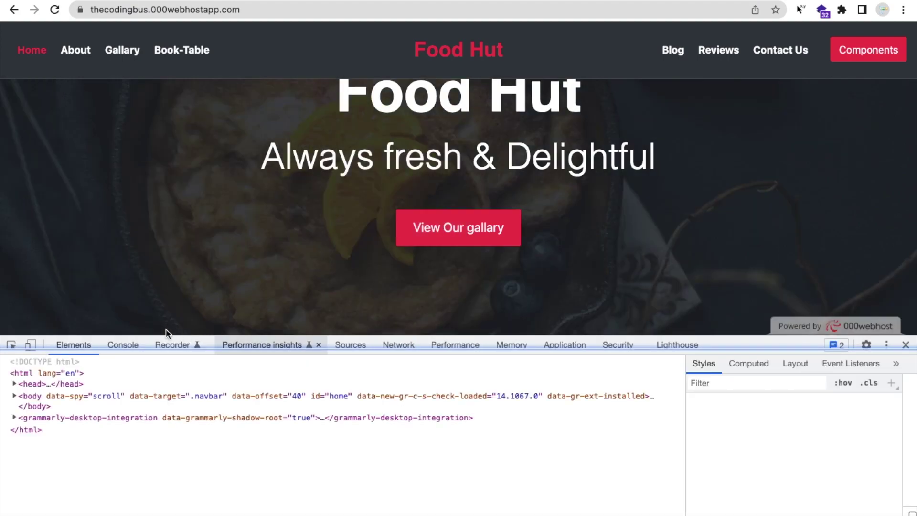
pyautogui.click(122, 344)
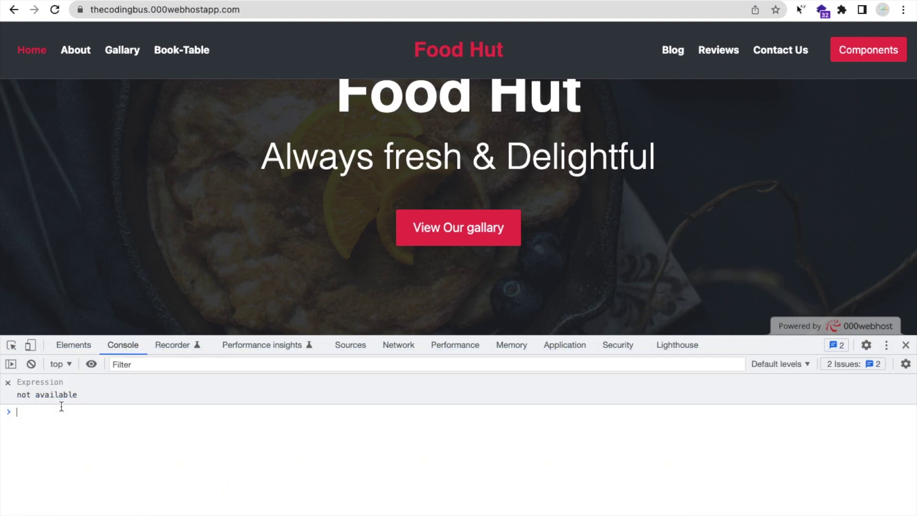
pyautogui.write('document')
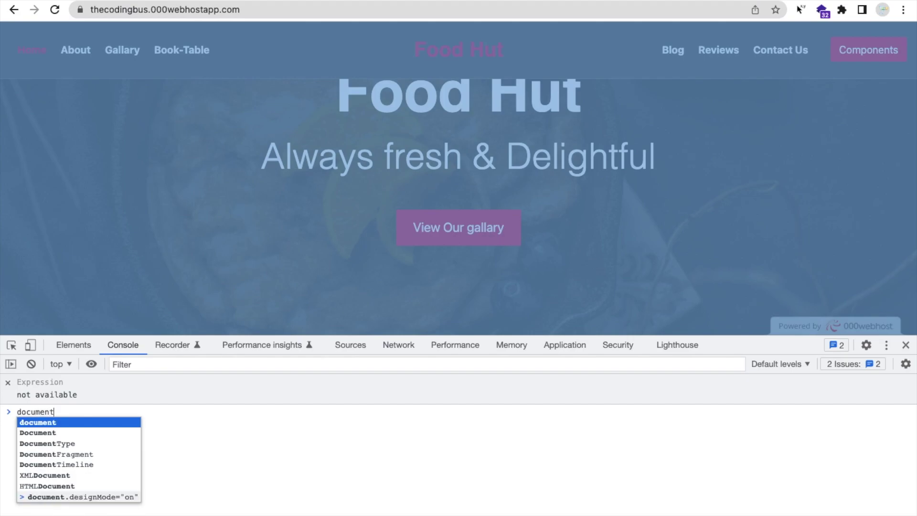
pyautogui.write('.des')
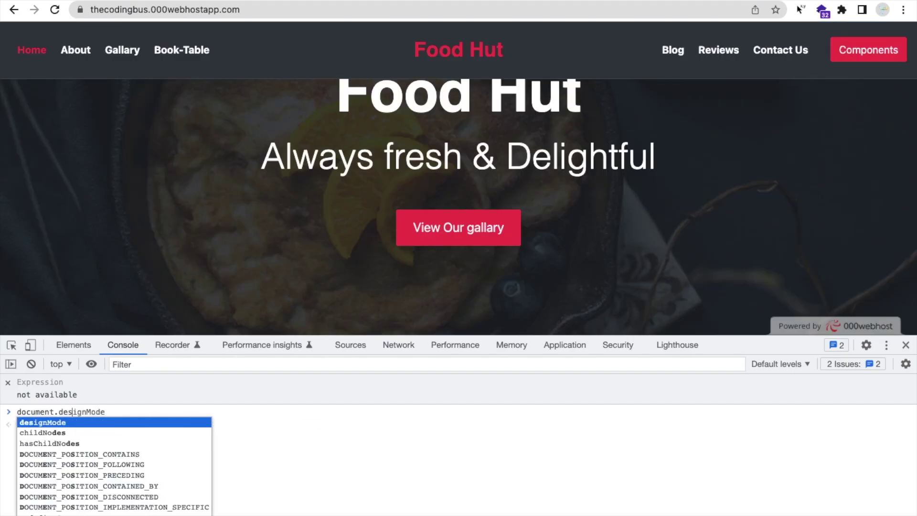
pyautogui.write('ignMode.')
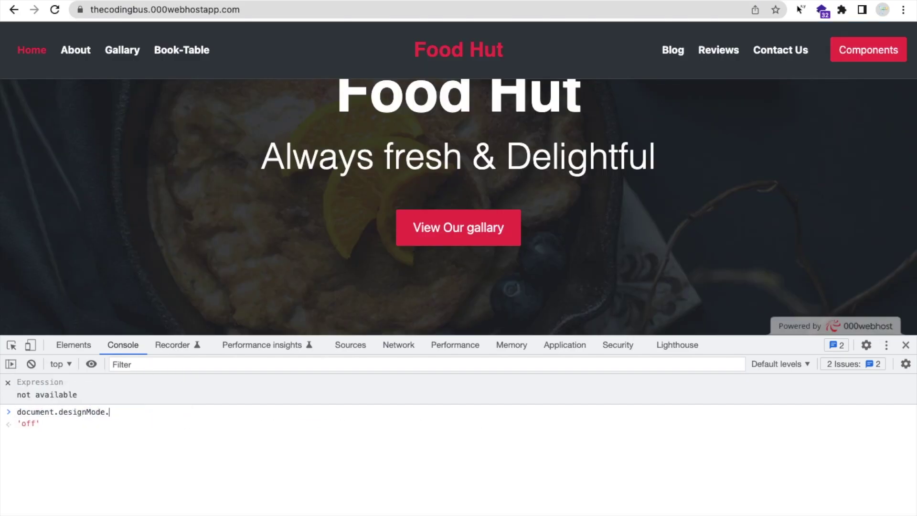
pyautogui.press('BackSpace')
pyautogui.write('=')
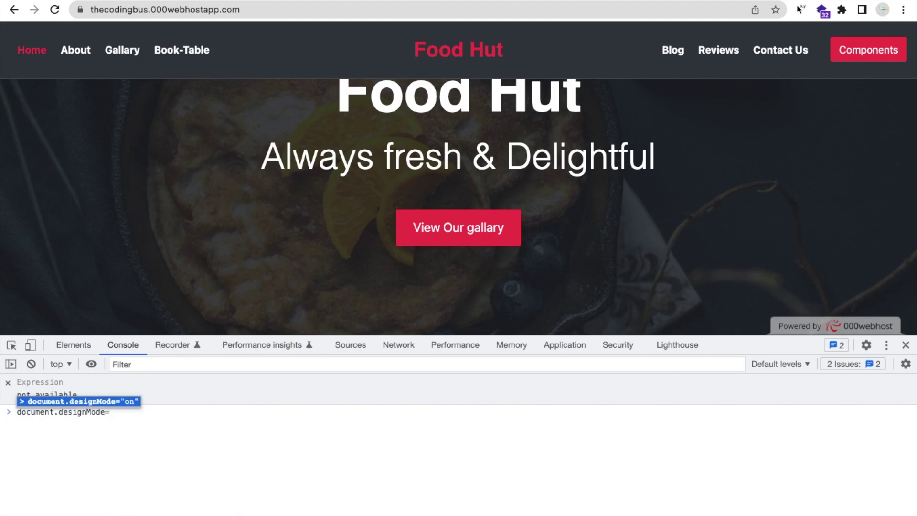
pyautogui.write('""on')
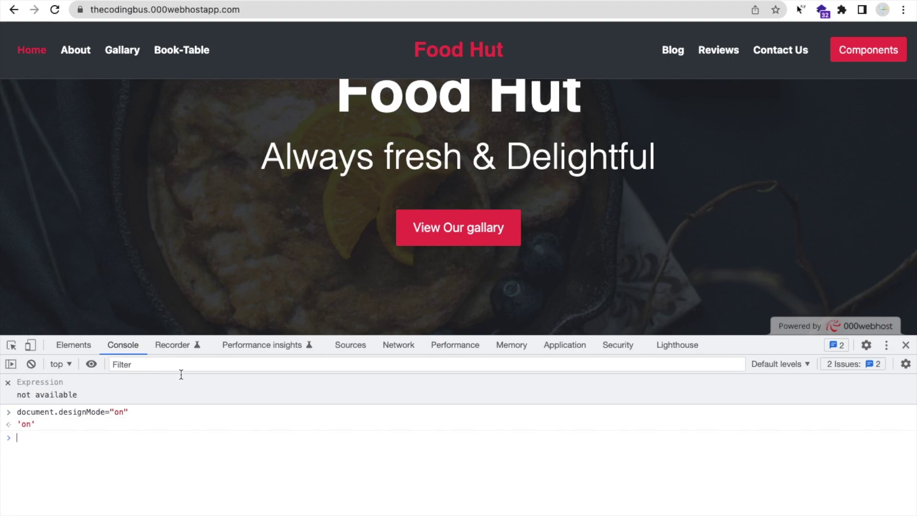
pyautogui.click(905, 345)
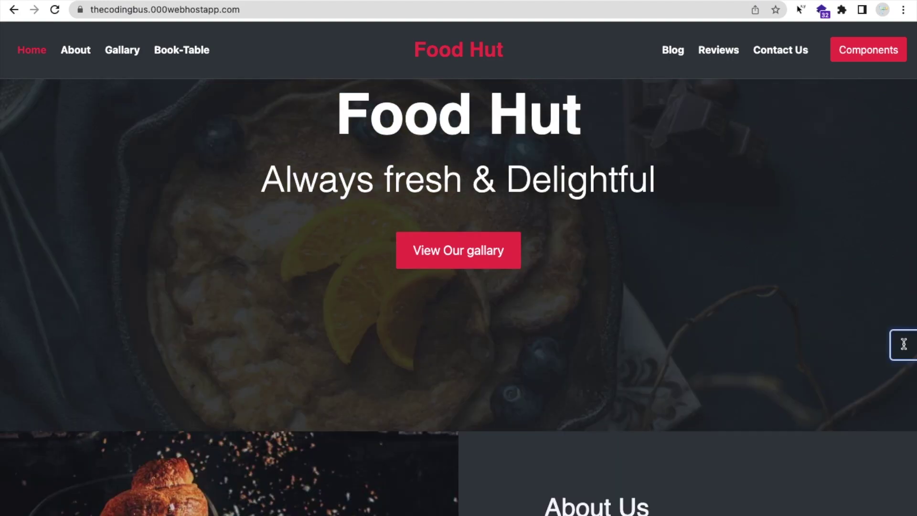
# - Replace the Food Hut hero heading with 'The Coding Bus'
pyautogui.scroll(3, 454, 219)
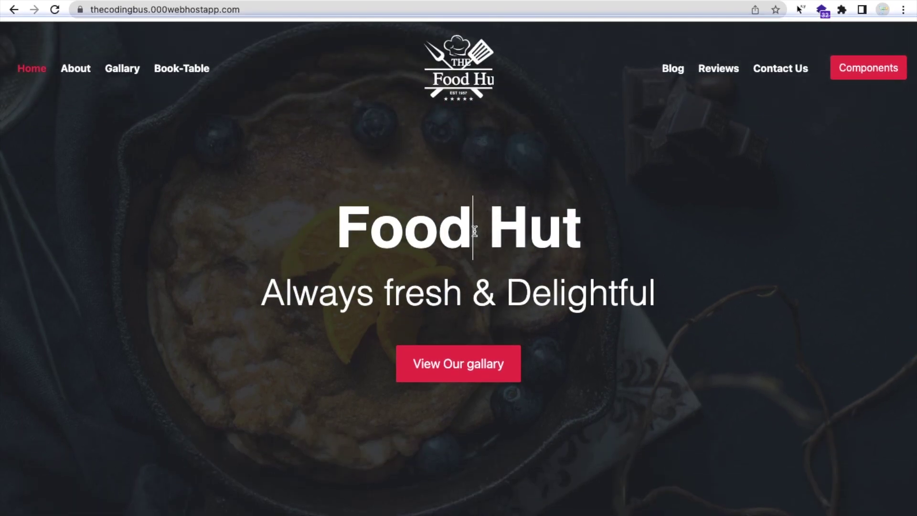
pyautogui.tripleClick(474, 232)
pyautogui.write('The Coin')
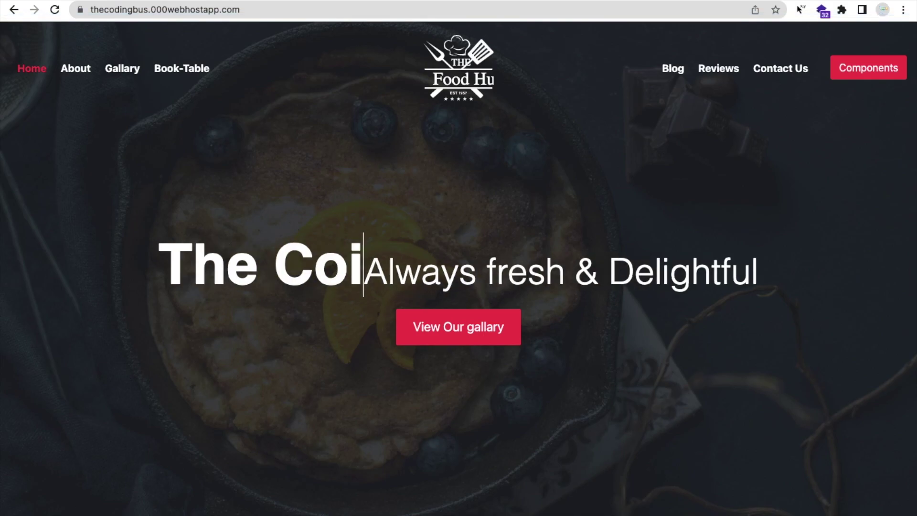
pyautogui.press('BackSpace')
pyautogui.press('BackSpace')
pyautogui.write('dng')
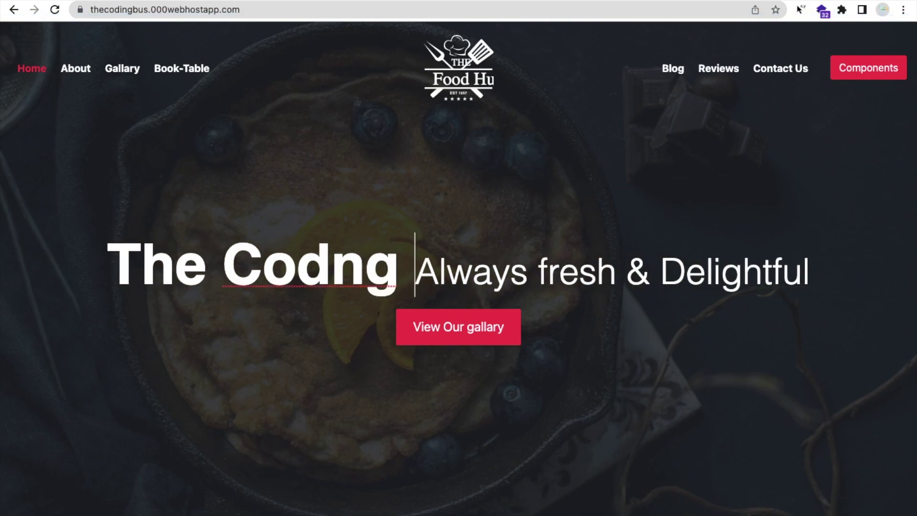
pyautogui.press('BackSpace')
pyautogui.press('BackSpace')
pyautogui.write('ing Bus')
pyautogui.press('Return')
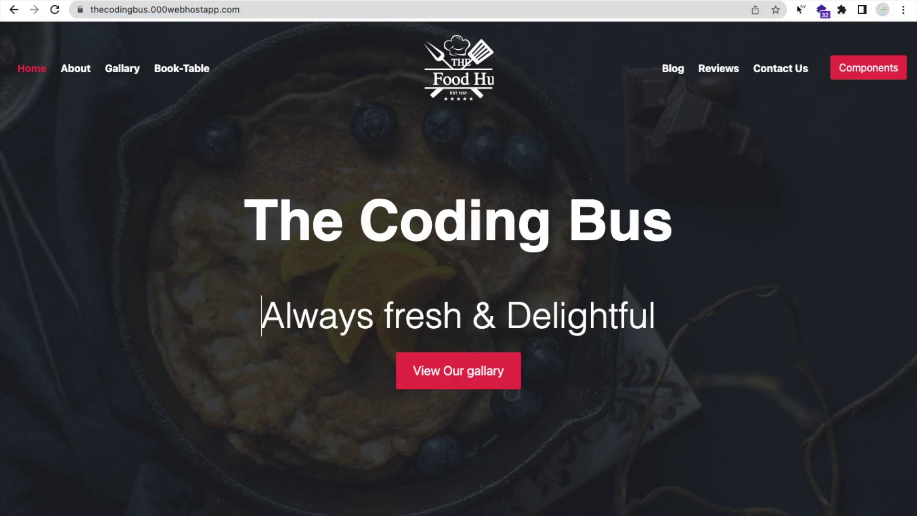
# - Change the subtitle to 'AIA Files' and the gallery button to 'View Our Video'
pyautogui.scroll(-2, 470, 300)
pyautogui.tripleClick(440, 286)
pyautogui.write('AlA Files')
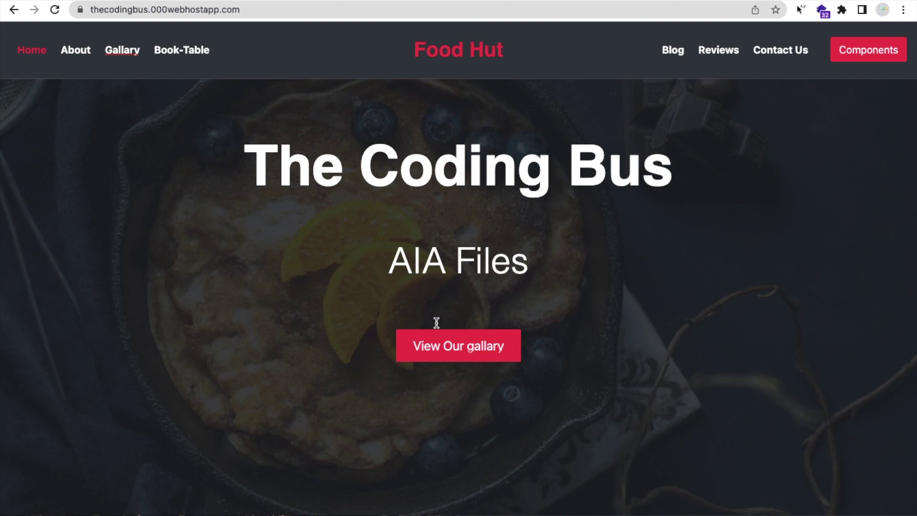
pyautogui.scroll(-2, 435, 321)
pyautogui.tripleClick(469, 237)
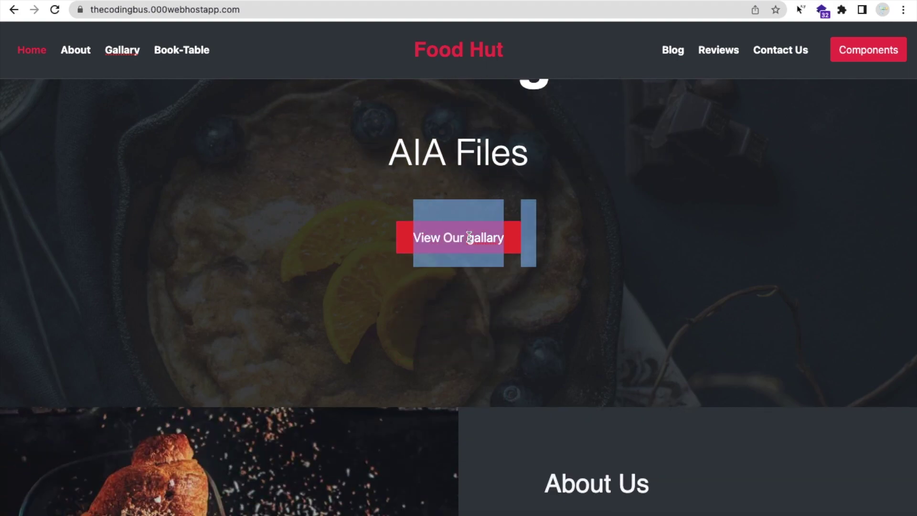
pyautogui.click(469, 237)
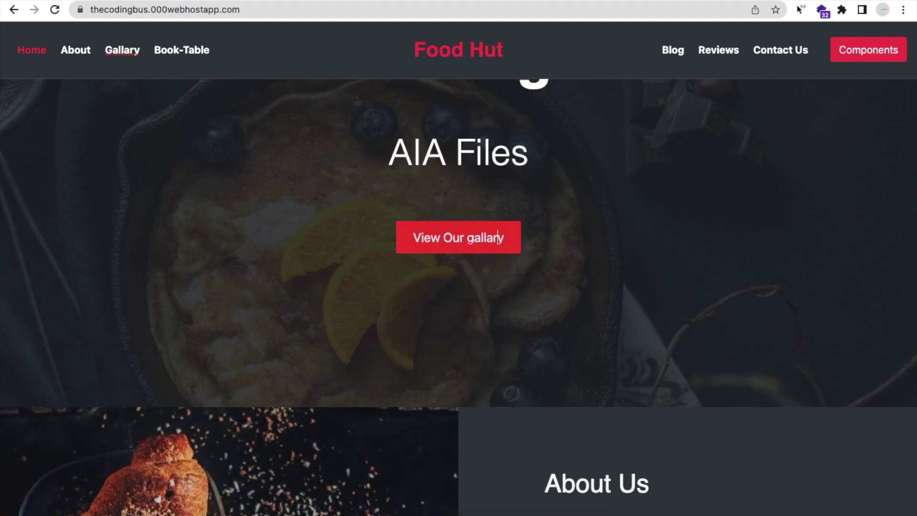
pyautogui.write('Video')
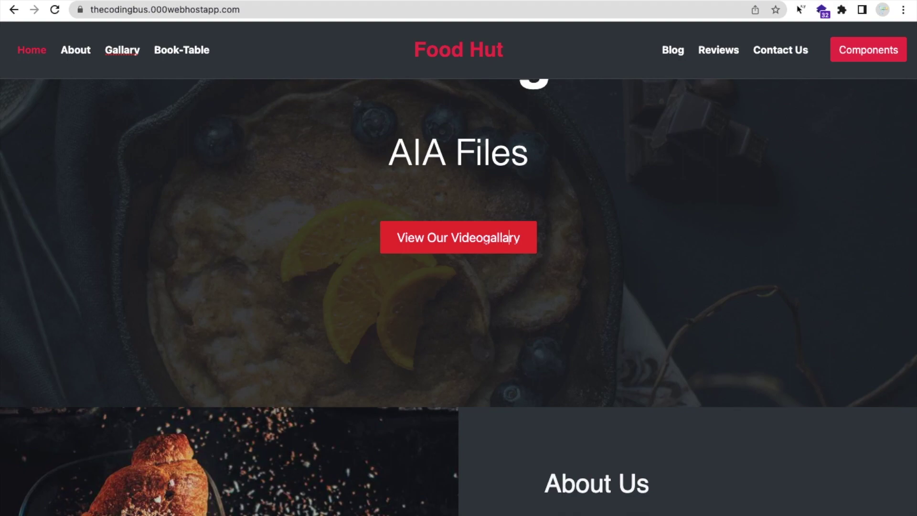
pyautogui.press('BackSpace')
pyautogui.press('BackSpace')
pyautogui.press('BackSpace')
pyautogui.press('BackSpace')
pyautogui.press('BackSpace')
pyautogui.press('BackSpace')
pyautogui.press('BackSpace')
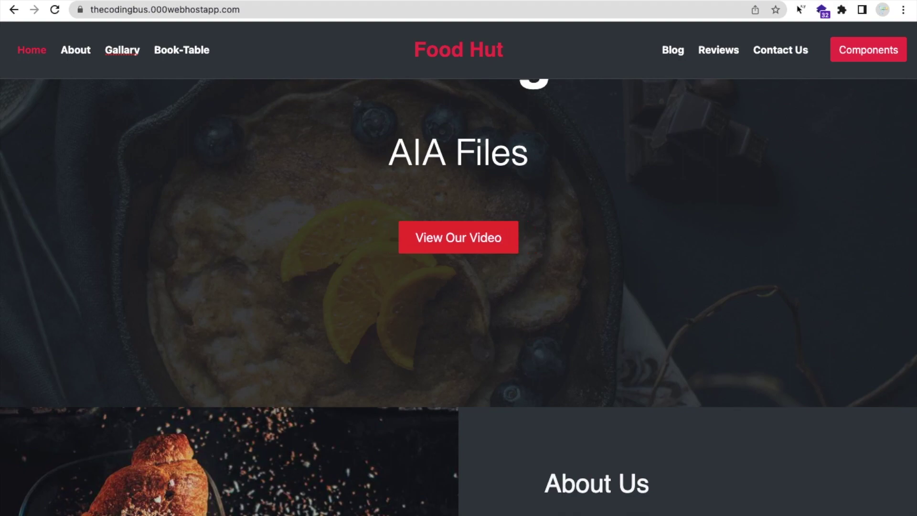
pyautogui.scroll(-5, 462, 315)
# - Append TCB to the About Us heading so it reads 'About Us TCB'
pyautogui.scroll(-2, 611, 287)
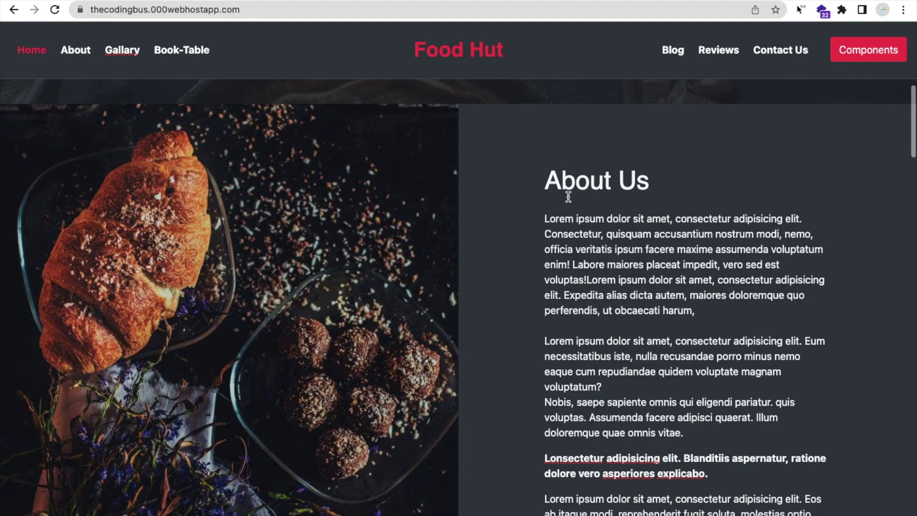
pyautogui.doubleClick(641, 179)
pyautogui.press('Right')
pyautogui.write('TCB')
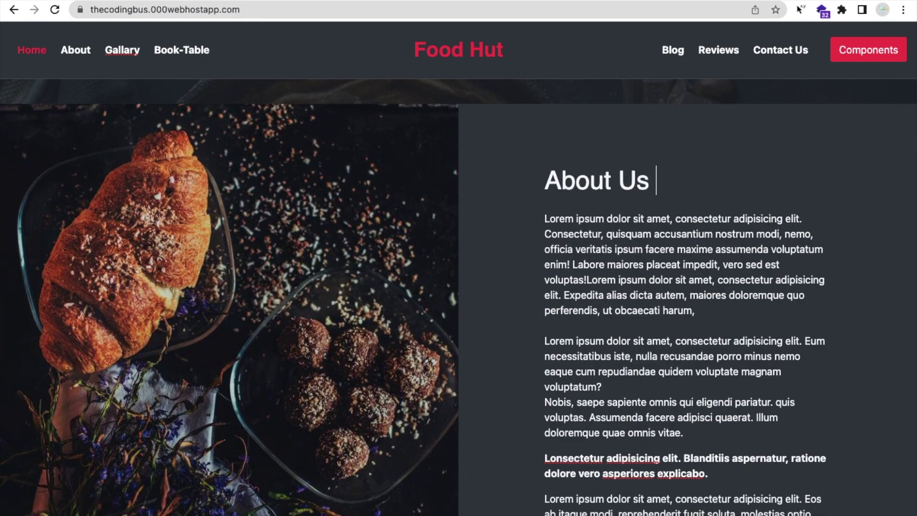
# - Replace the first About Us paragraph with 'Free AIA FIles'
pyautogui.tripleClick(582, 264)
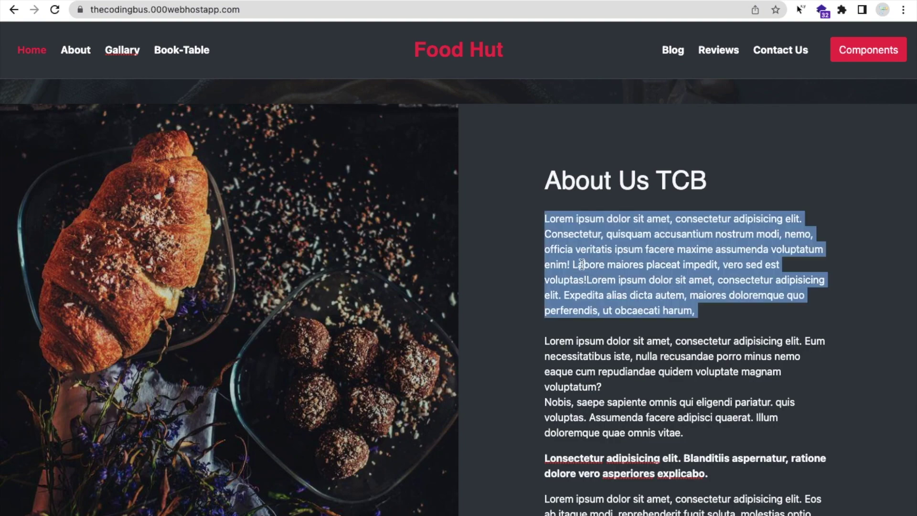
pyautogui.write('Free AIA')
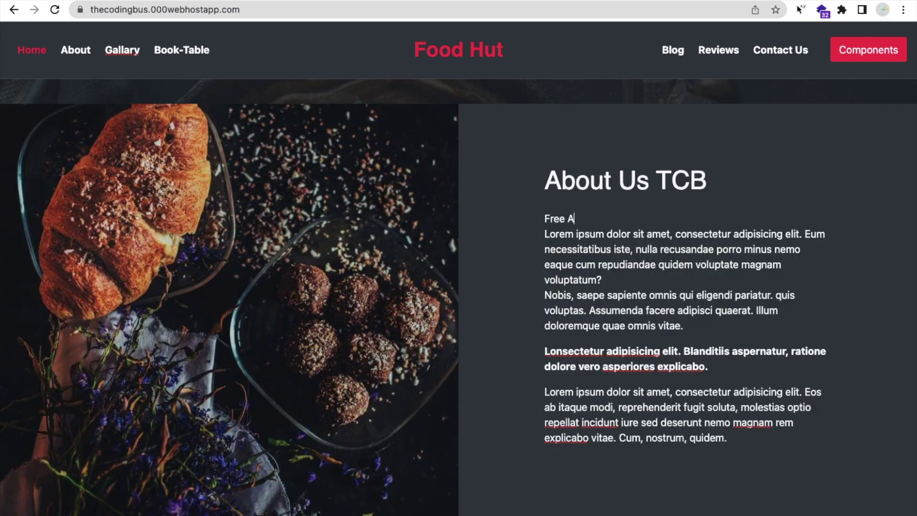
pyautogui.write(' FIles')
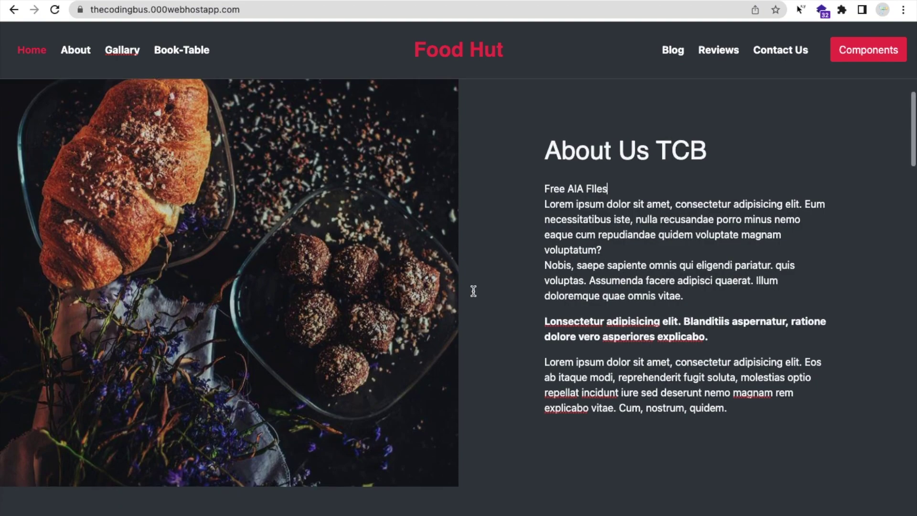
pyautogui.scroll(-8, 473, 289)
pyautogui.click(558, 220)
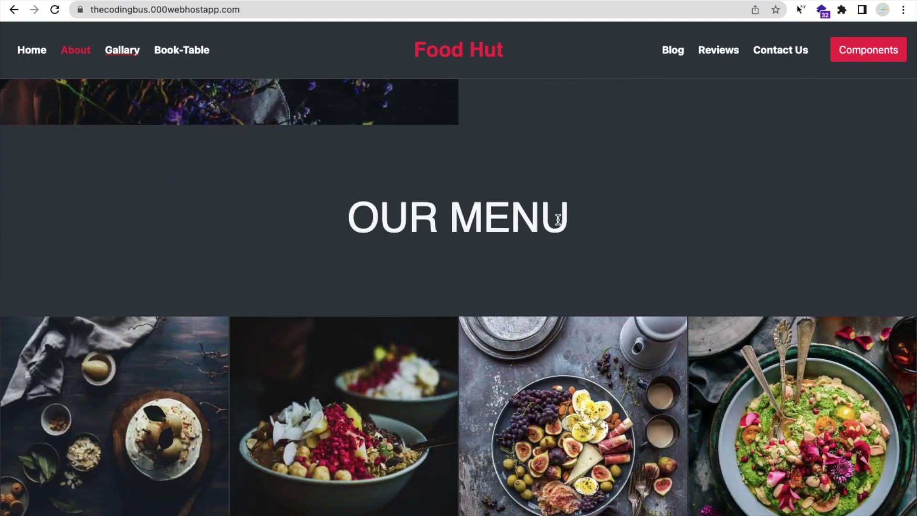
# - Change the OUR MENU heading to 'OUR Portfolio', then scroll down to the events section
pyautogui.press('BackSpace')
pyautogui.press('BackSpace')
pyautogui.press('BackSpace')
pyautogui.press('BackSpace')
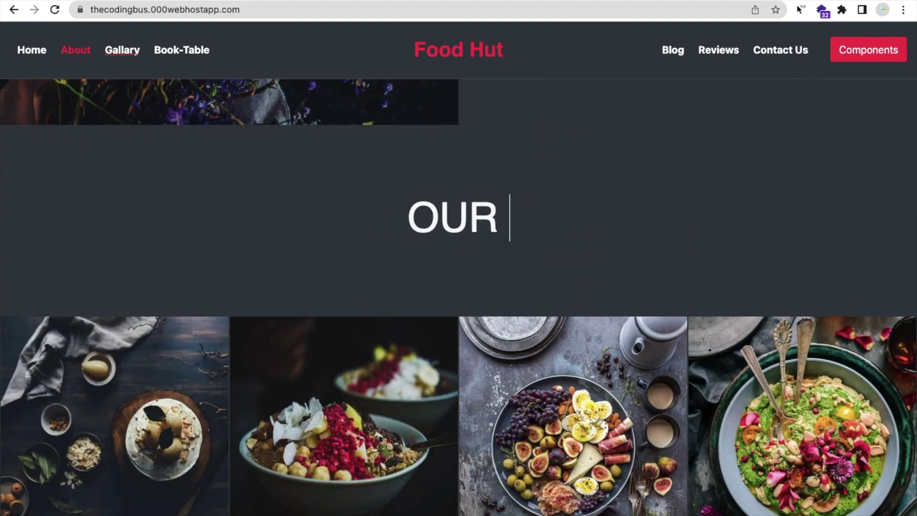
pyautogui.write('Portfolio')
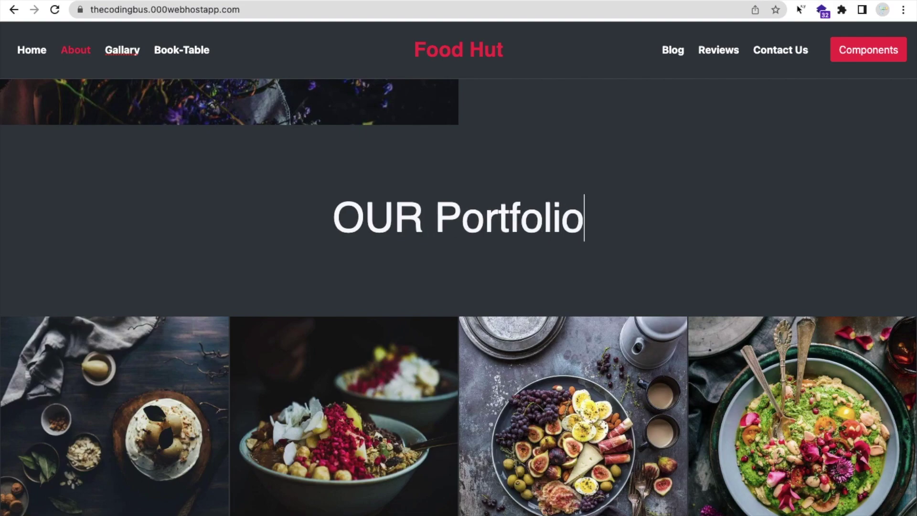
pyautogui.scroll(-8, 513, 283)
pyautogui.scroll(4, 512, 283)
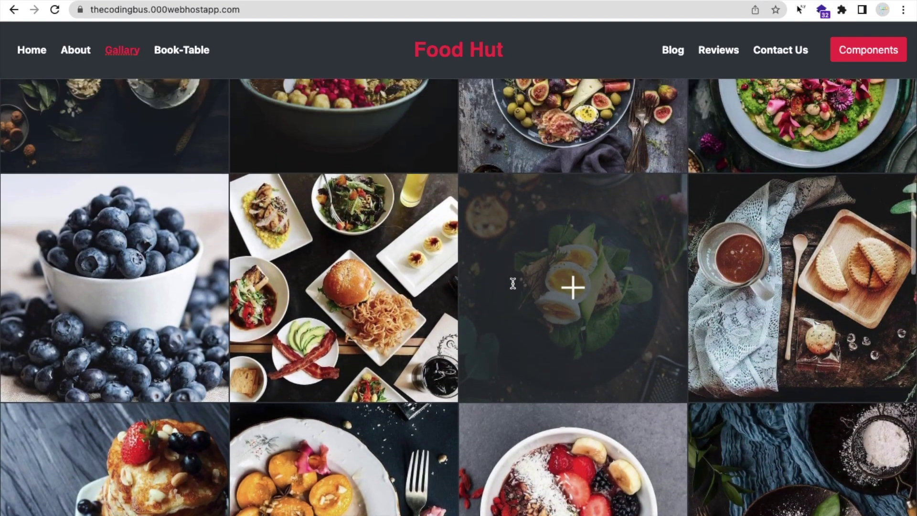
pyautogui.scroll(1, 342, 213)
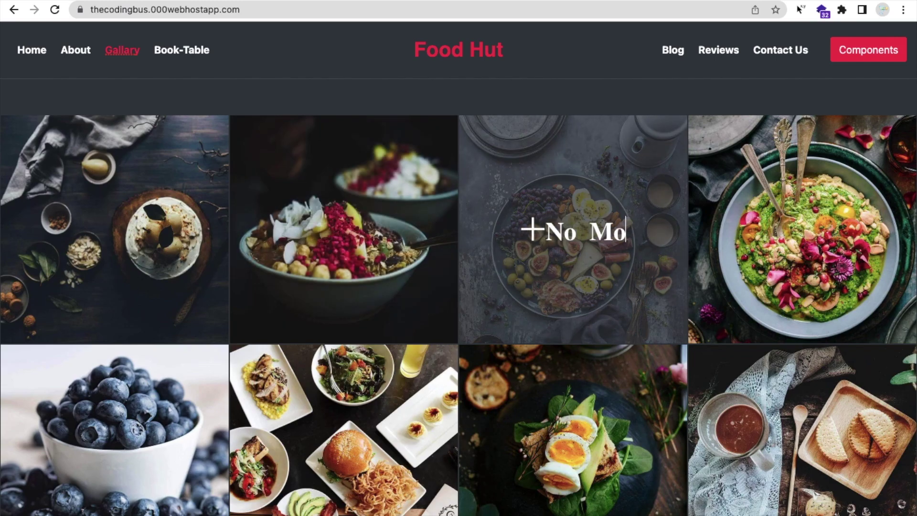
pyautogui.scroll(-10, 462, 249)
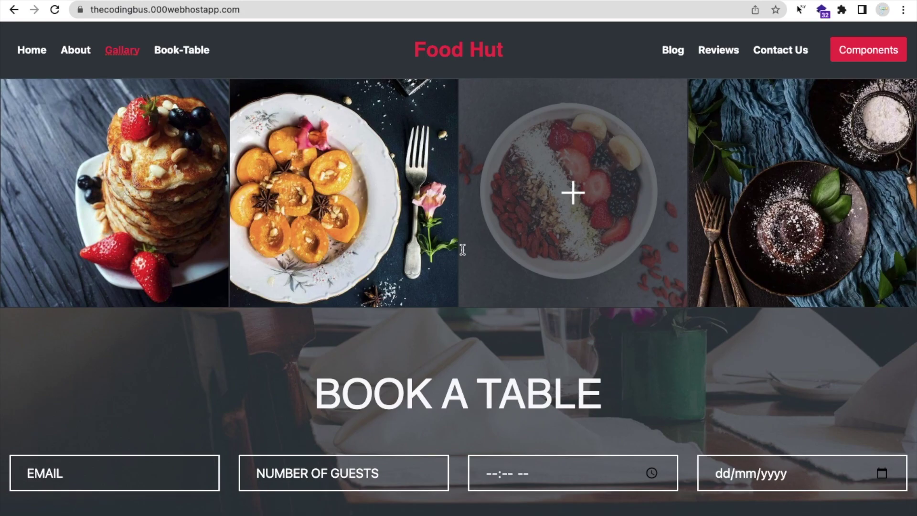
pyautogui.scroll(-13, 462, 249)
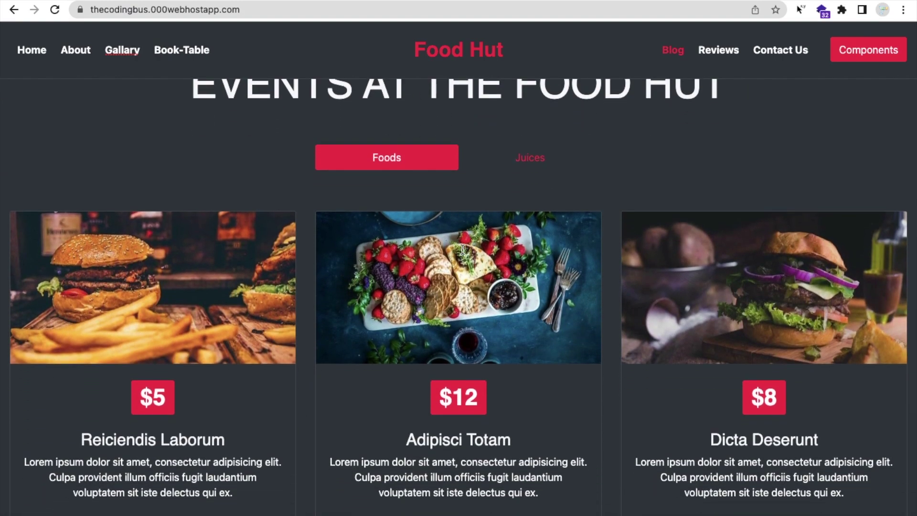
pyautogui.scroll(-15, 462, 249)
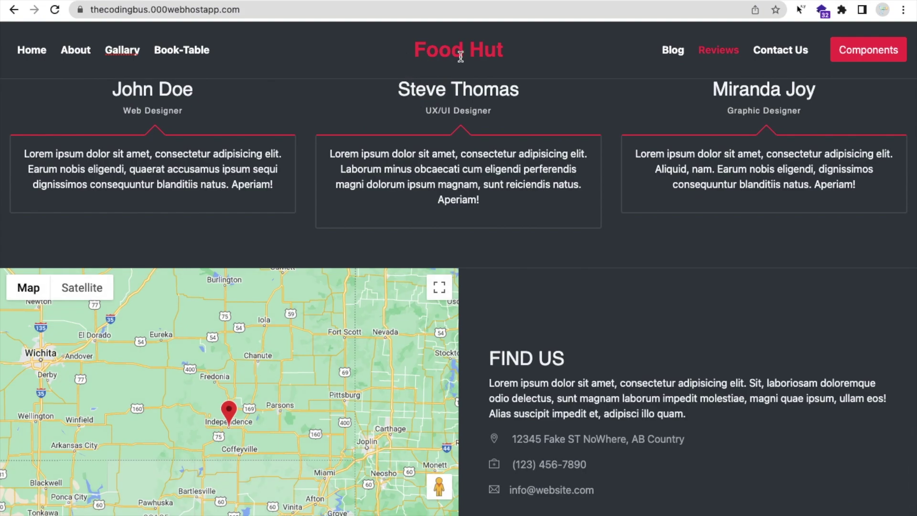
# - Retitle the Food Hut header logo text as 'The Coding Bus'
pyautogui.tripleClick(460, 56)
pyautogui.click(460, 56)
pyautogui.write('The Cod')
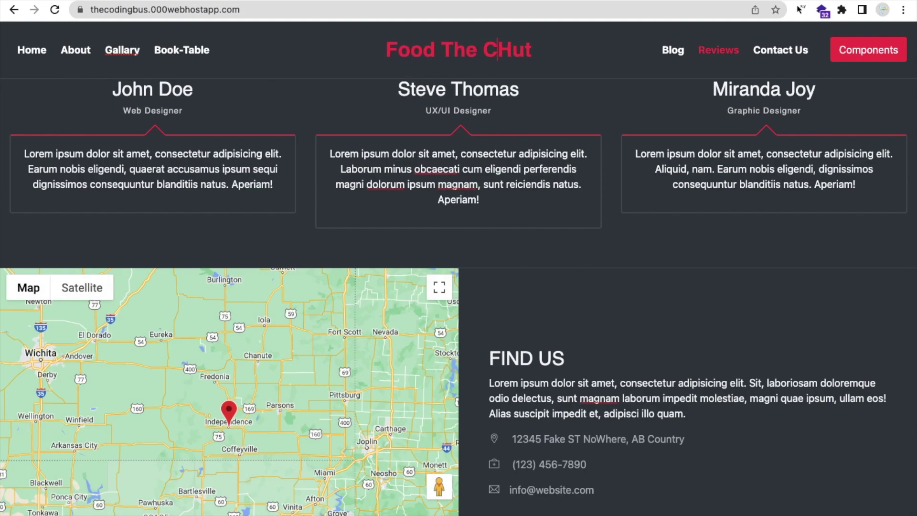
pyautogui.write('ing Bus')
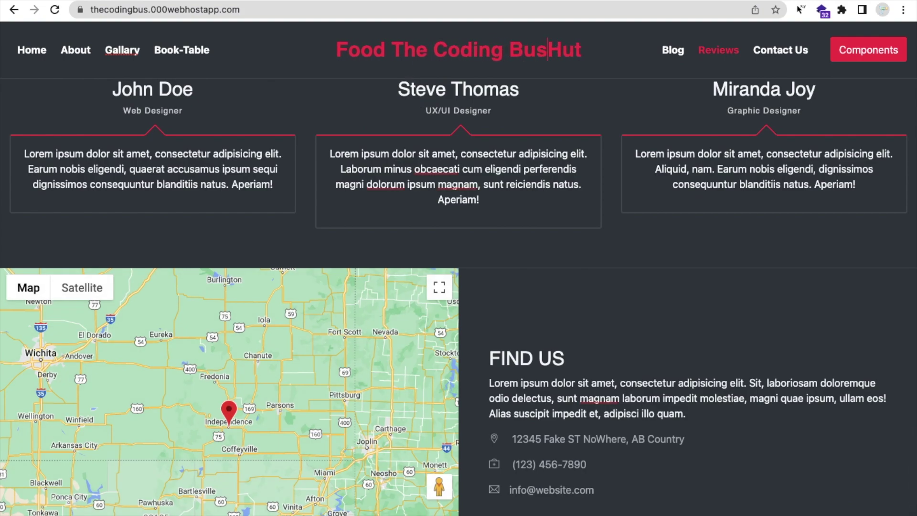
pyautogui.press('BackSpace')
pyautogui.press('BackSpace')
pyautogui.press('BackSpace')
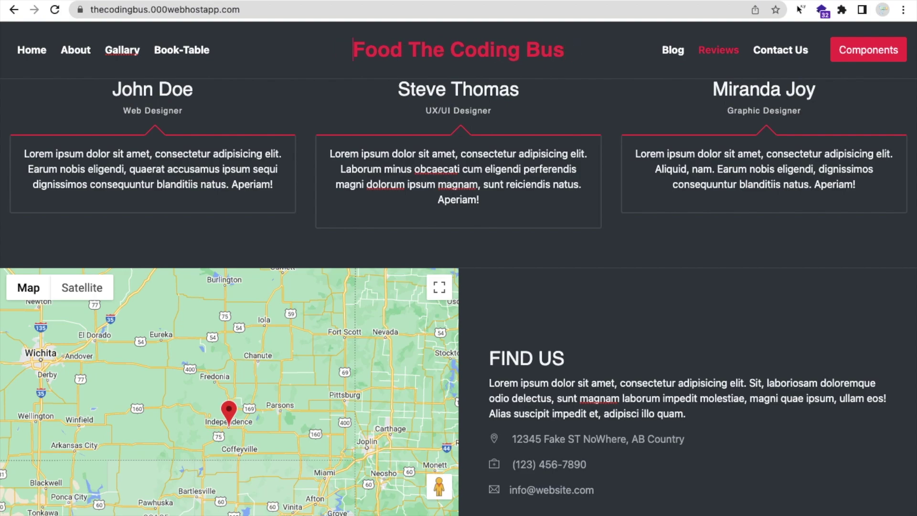
pyautogui.press('BackSpace')
pyautogui.press('BackSpace')
pyautogui.press('BackSpace')
pyautogui.press('BackSpace')
pyautogui.press('BackSpace')
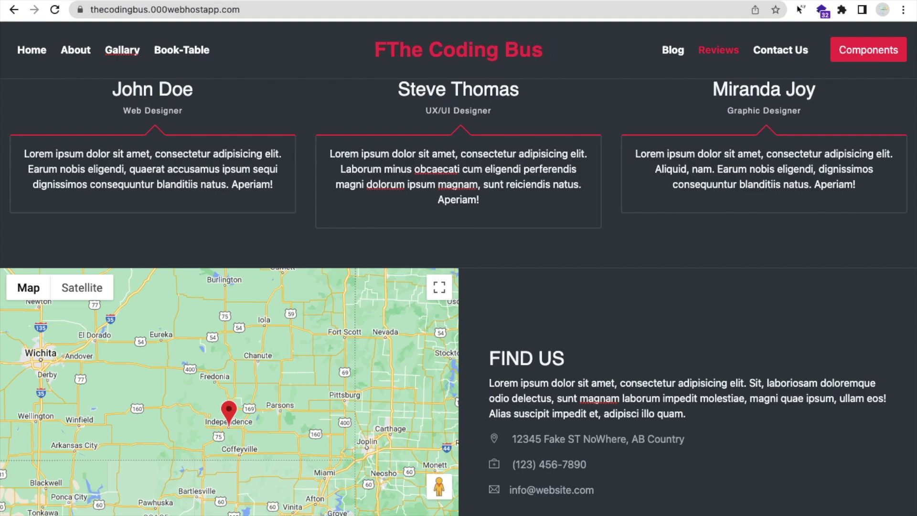
pyautogui.scroll(-10, 511, 222)
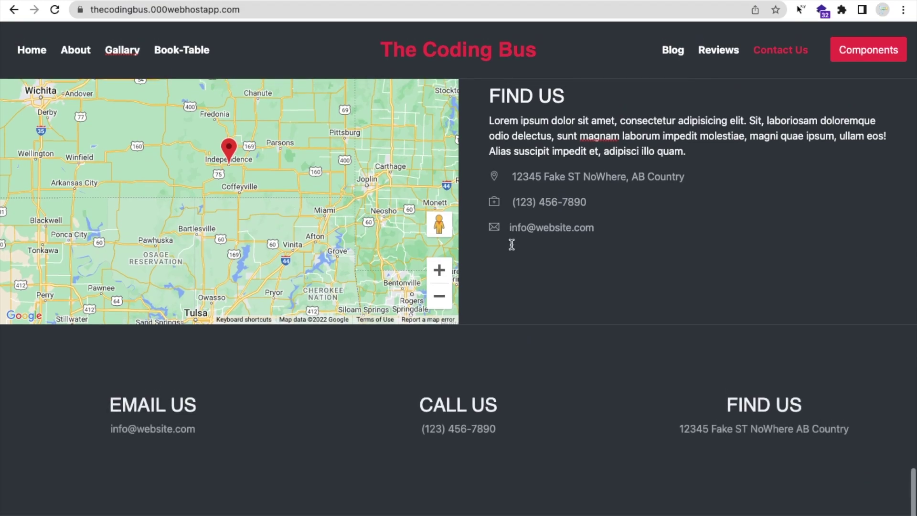
pyautogui.scroll(15, 511, 243)
pyautogui.scroll(15, 511, 244)
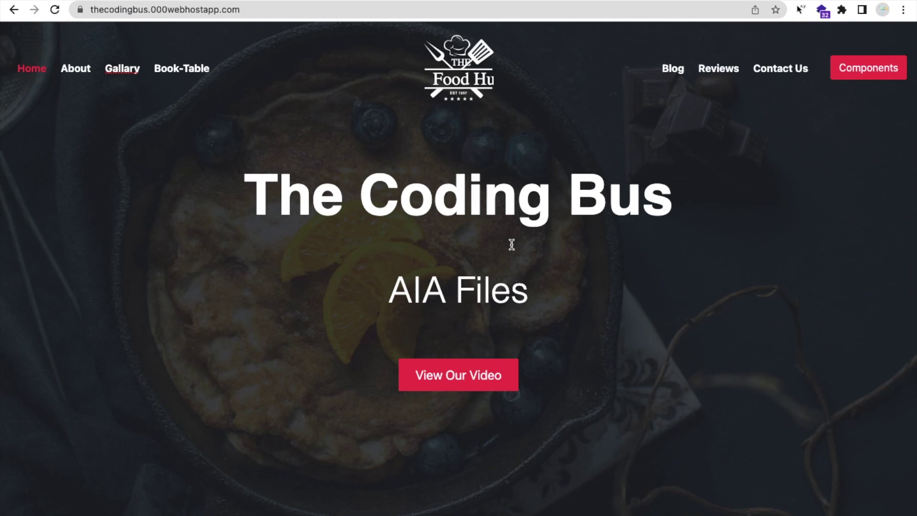
# - Save the edited page to the Desktop as mynewsite.html
pyautogui.press('super+s')
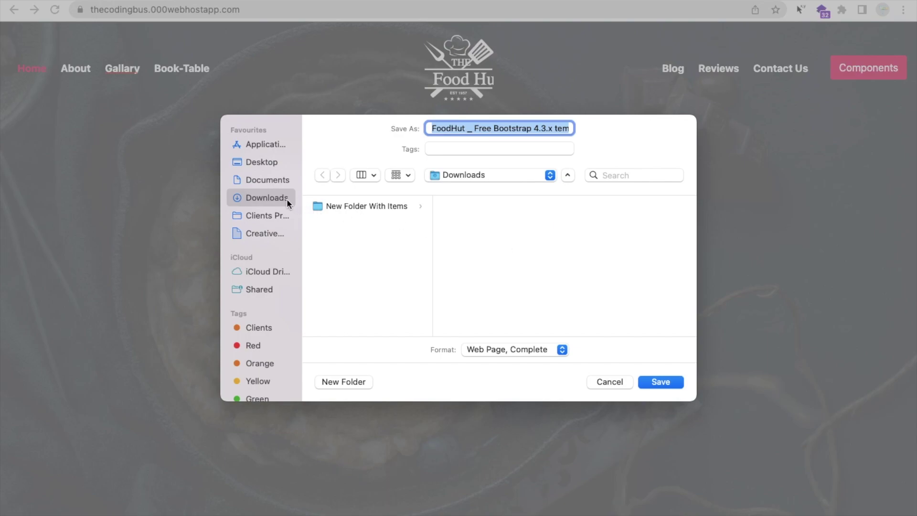
pyautogui.click(246, 164)
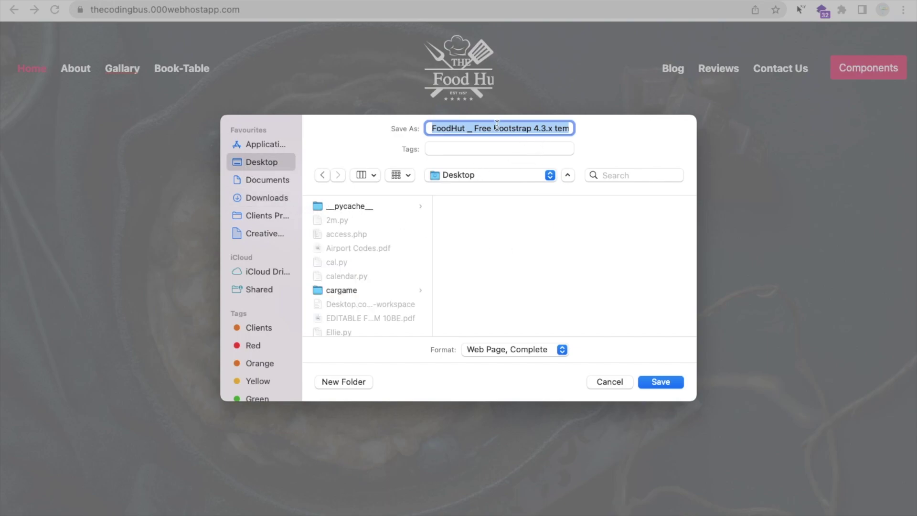
pyautogui.write('mynew')
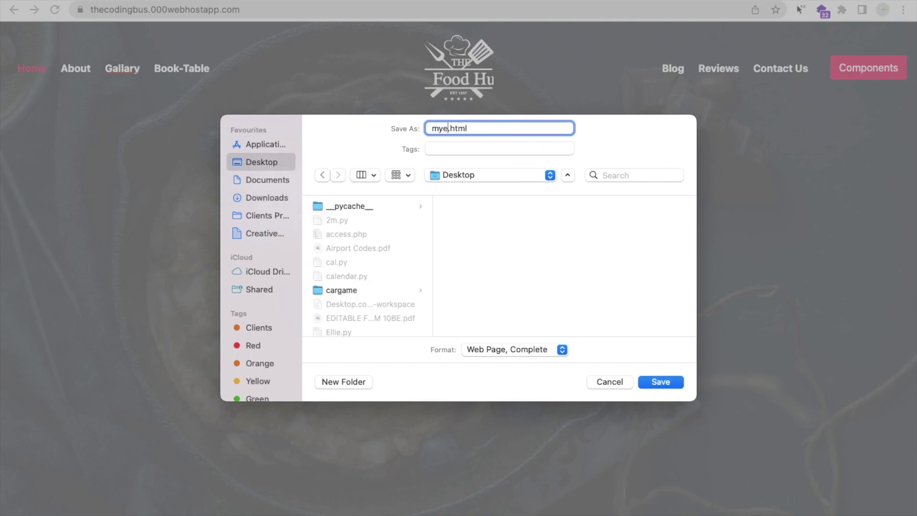
pyautogui.write('site.html')
pyautogui.press('BackSpace')
pyautogui.press('BackSpace')
pyautogui.click(657, 381)
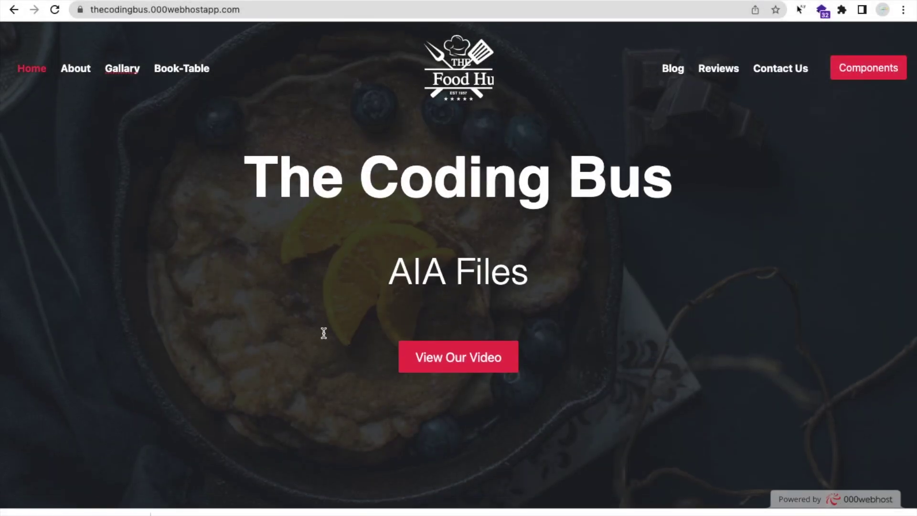
pyautogui.hotkey('ctrl', 'Left')
# - Open mynewsite.html from the Desktop in Finder so it loads locally in Chrome
pyautogui.click(106, 501)
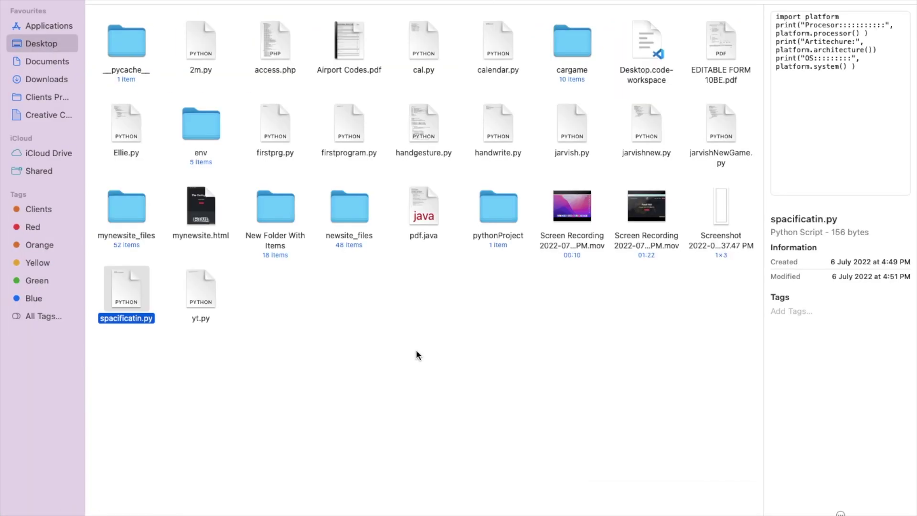
pyautogui.click(206, 216)
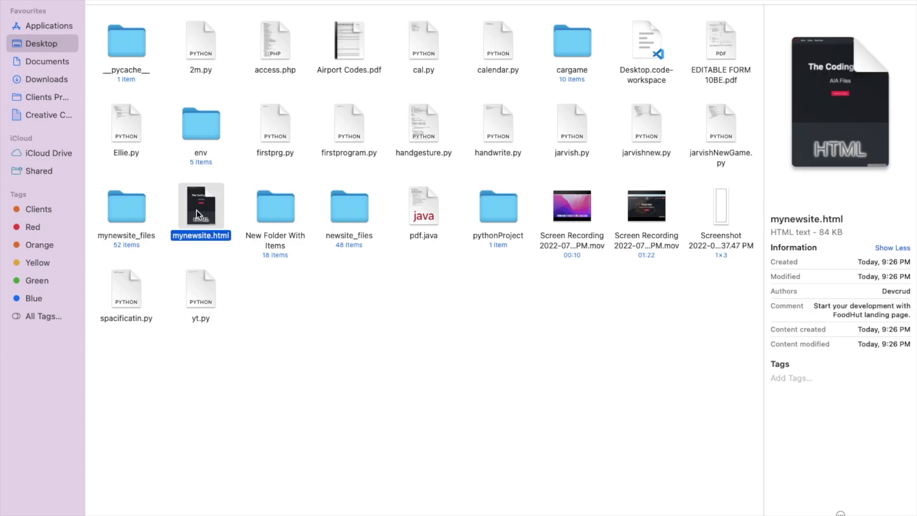
pyautogui.doubleClick(207, 219)
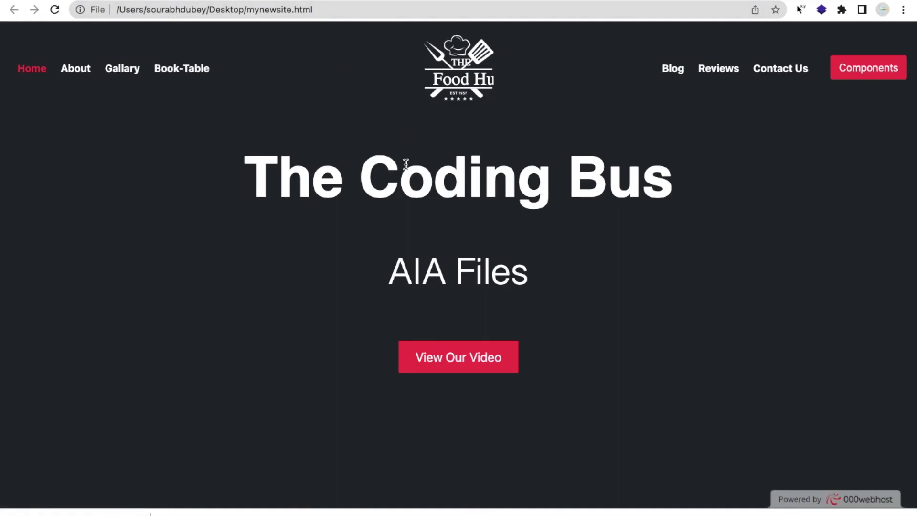
pyautogui.tripleClick(412, 178)
pyautogui.click(507, 190)
pyautogui.scroll(-1, 507, 190)
pyautogui.scroll(-2, 444, 133)
pyautogui.doubleClick(446, 133)
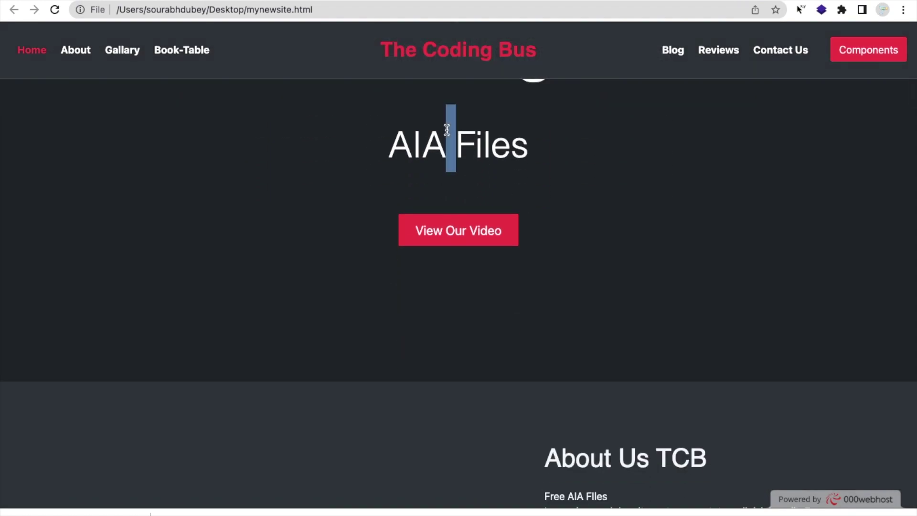
pyautogui.scroll(-5, 445, 130)
pyautogui.scroll(-15, 600, 178)
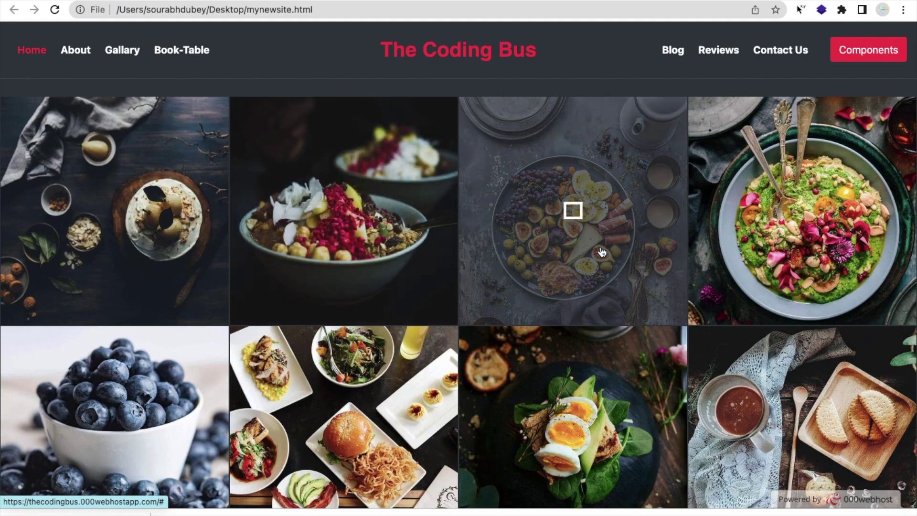
pyautogui.scroll(-2, 474, 342)
pyautogui.scroll(-15, 474, 342)
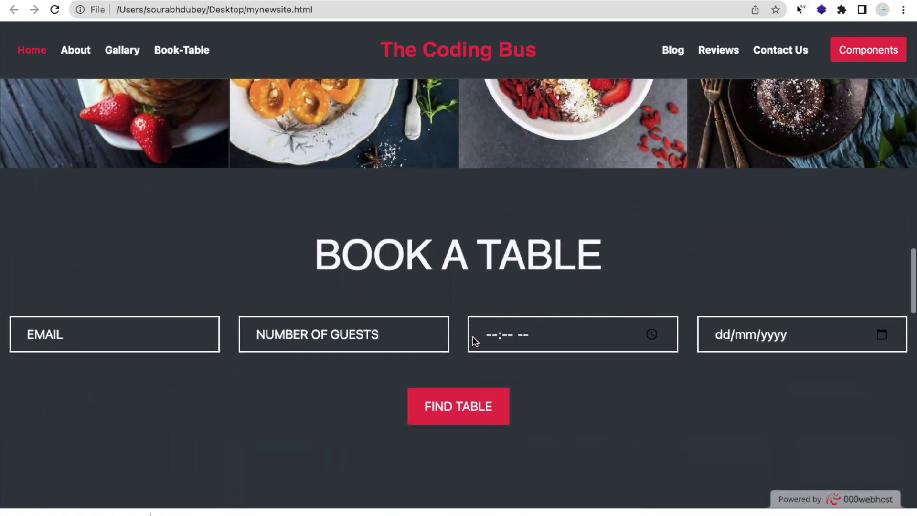
pyautogui.scroll(-5, 452, 257)
pyautogui.scroll(20, 450, 254)
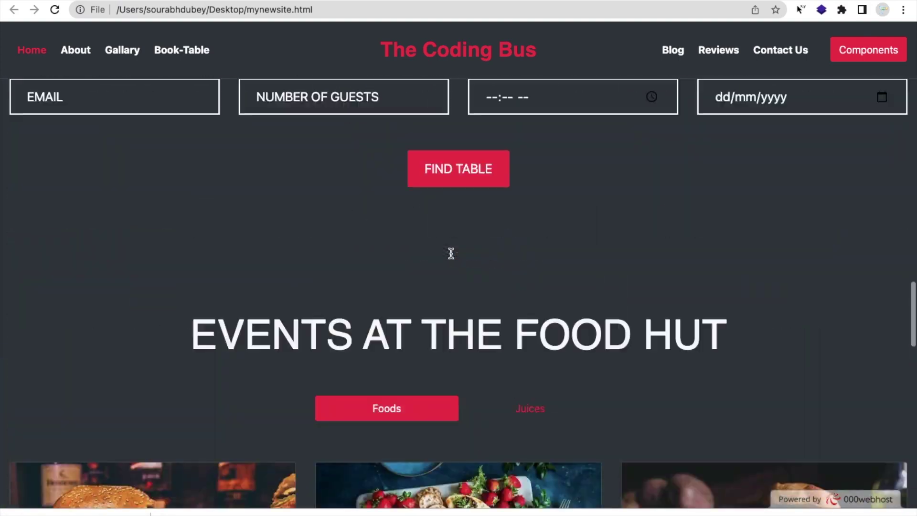
pyautogui.scroll(-4, 451, 256)
pyautogui.scroll(-10, 452, 258)
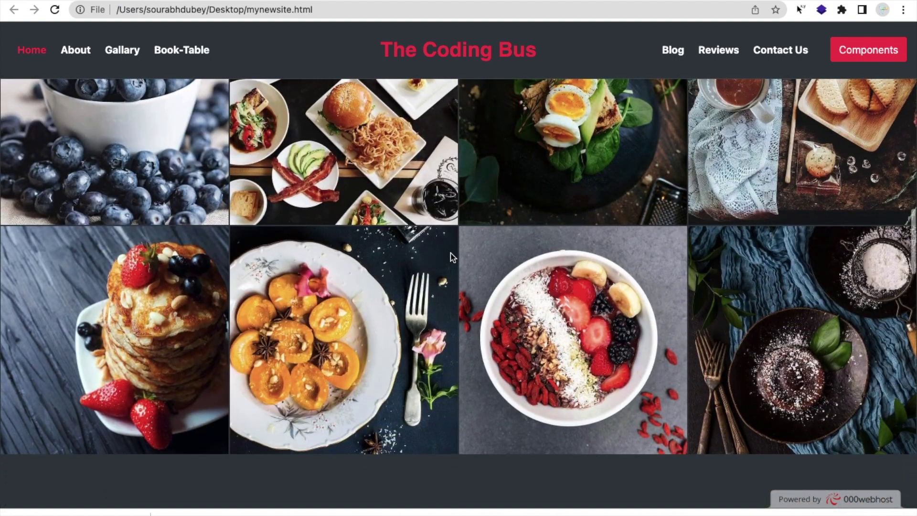